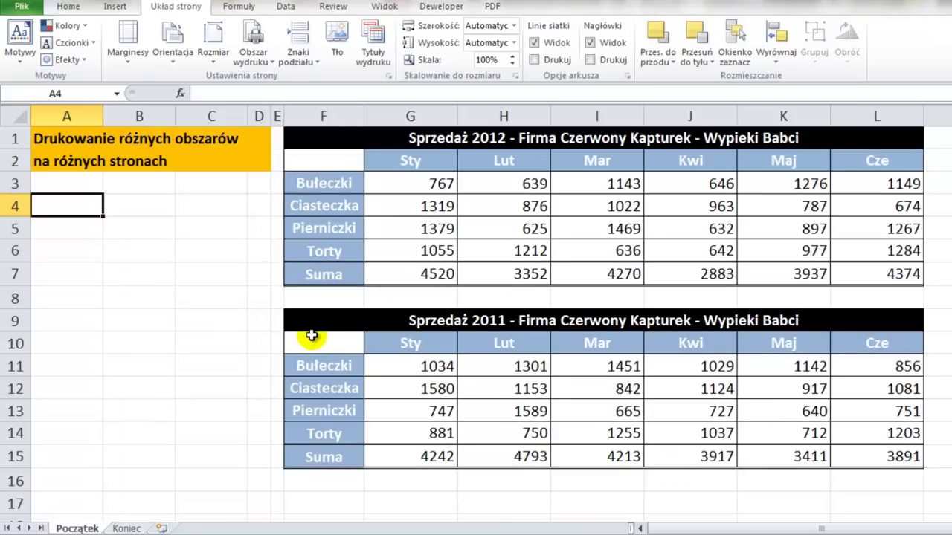
# - Preview the printout, check page two, and switch orientation from portrait to landscape
pyautogui.hotkey('ctrl', 'p')
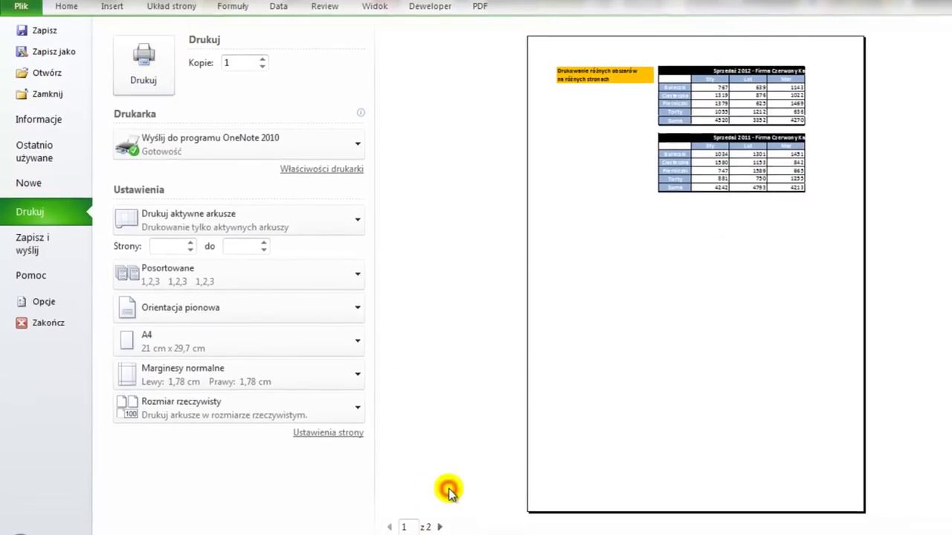
pyautogui.click(440, 527)
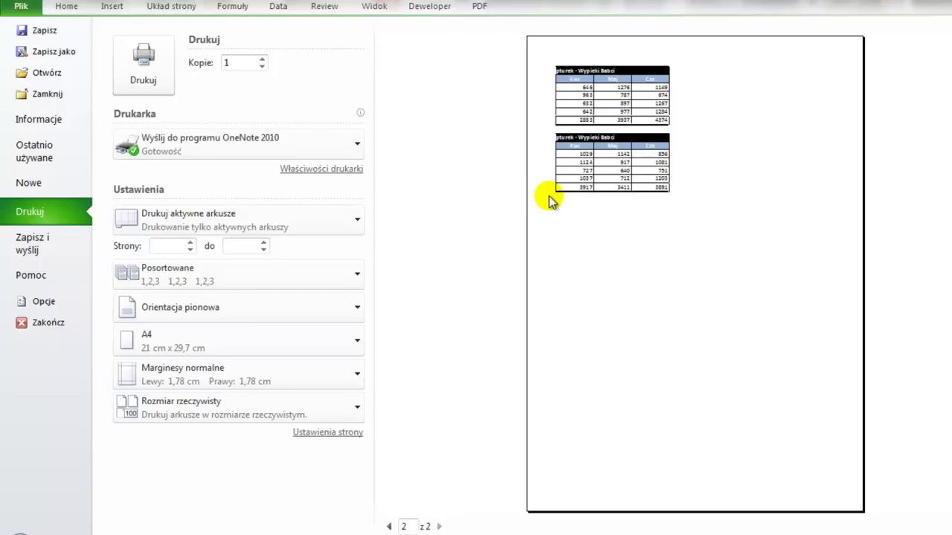
pyautogui.click(351, 309)
pyautogui.click(287, 375)
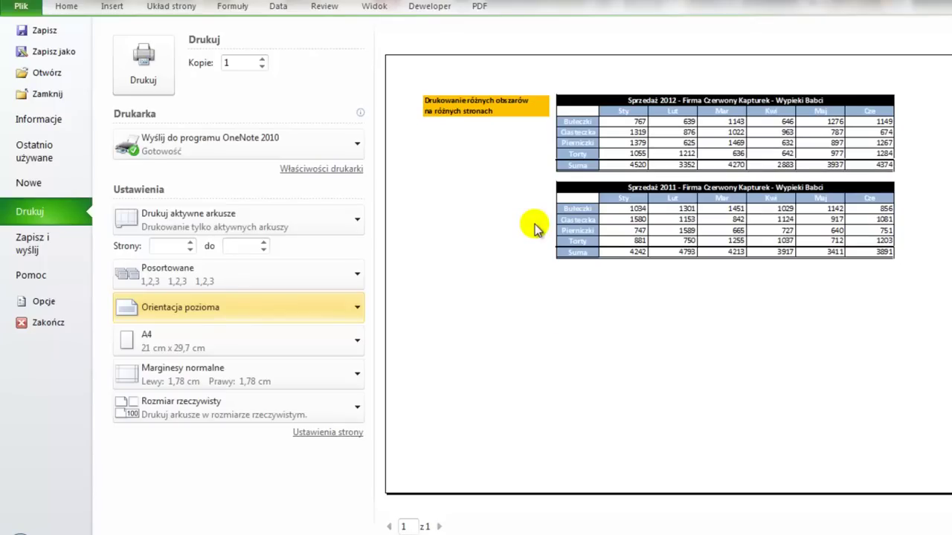
# - Back on the sheet, select tables F9:L15 and F1:L7 and set them as print areas
pyautogui.press('Escape')
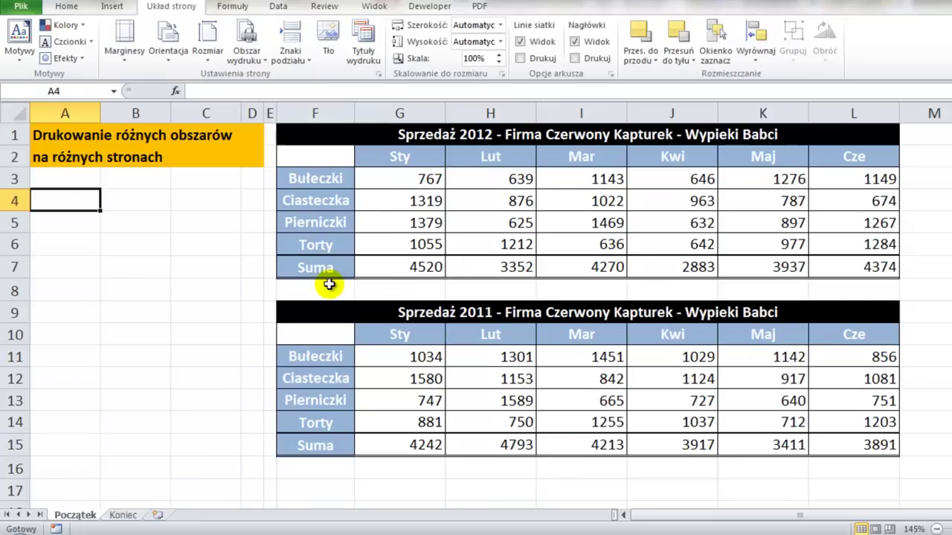
pyautogui.moveTo(317, 313); pyautogui.dragTo(836, 445)
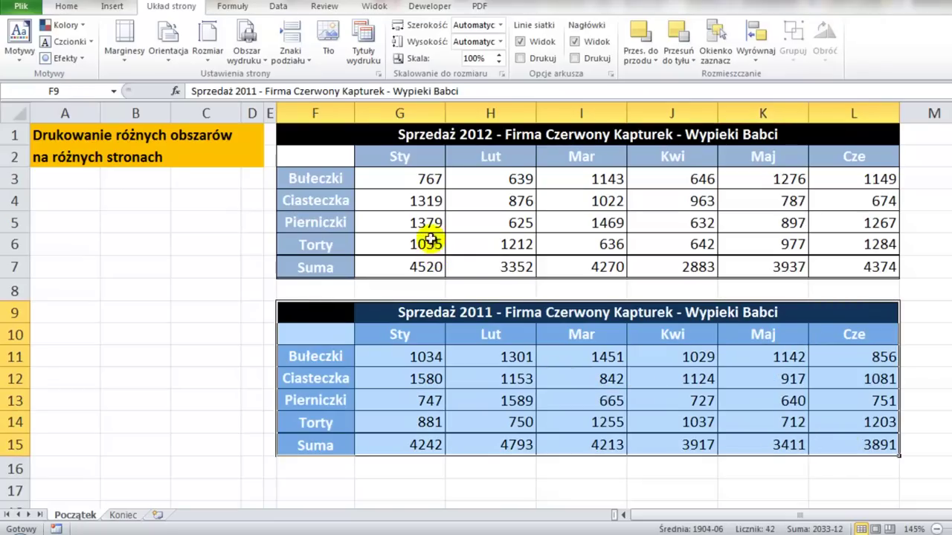
pyautogui.moveTo(314, 132); pyautogui.dragTo(831, 269)
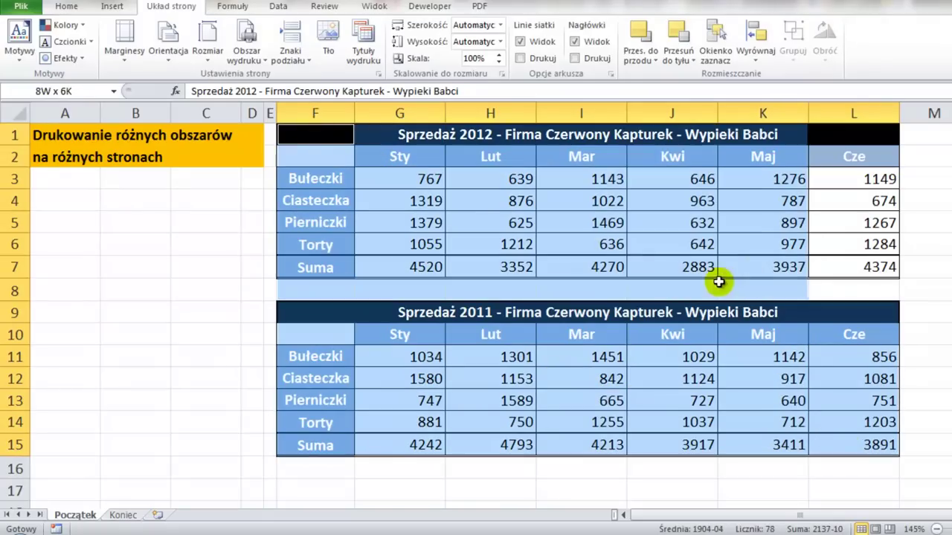
pyautogui.click(255, 60)
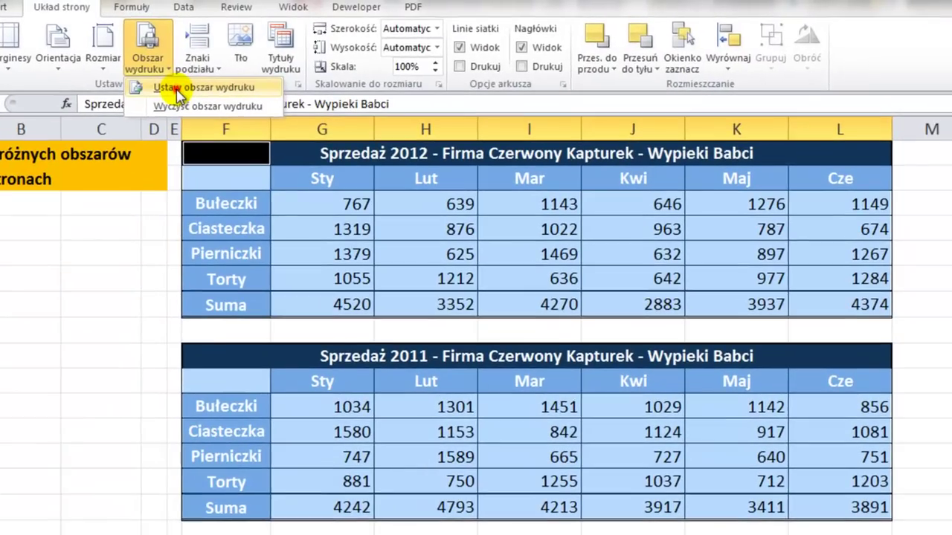
pyautogui.click(290, 76)
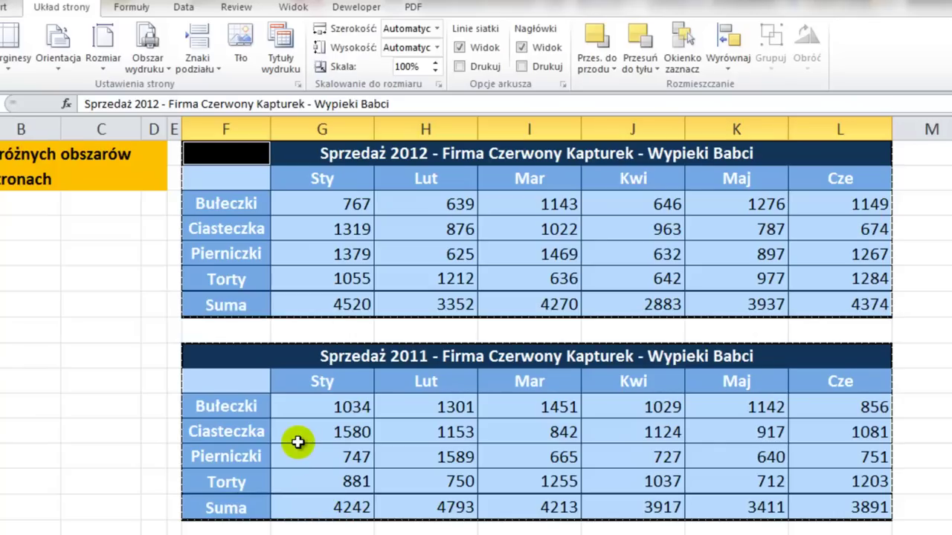
# - Reselect the 2011 table and add the 2012 table, then go to the View tab
pyautogui.moveTo(215, 357); pyautogui.dragTo(852, 505)
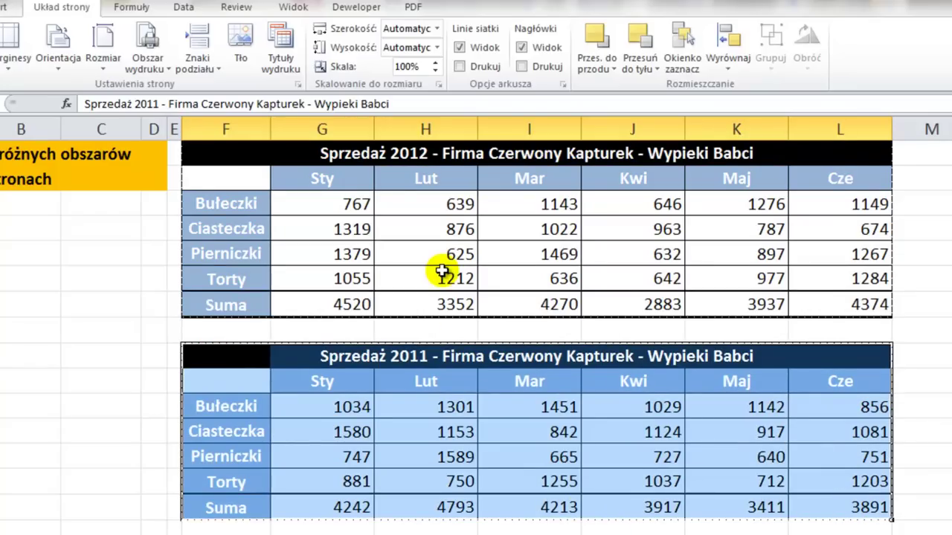
pyautogui.moveTo(215, 156); pyautogui.dragTo(822, 305)
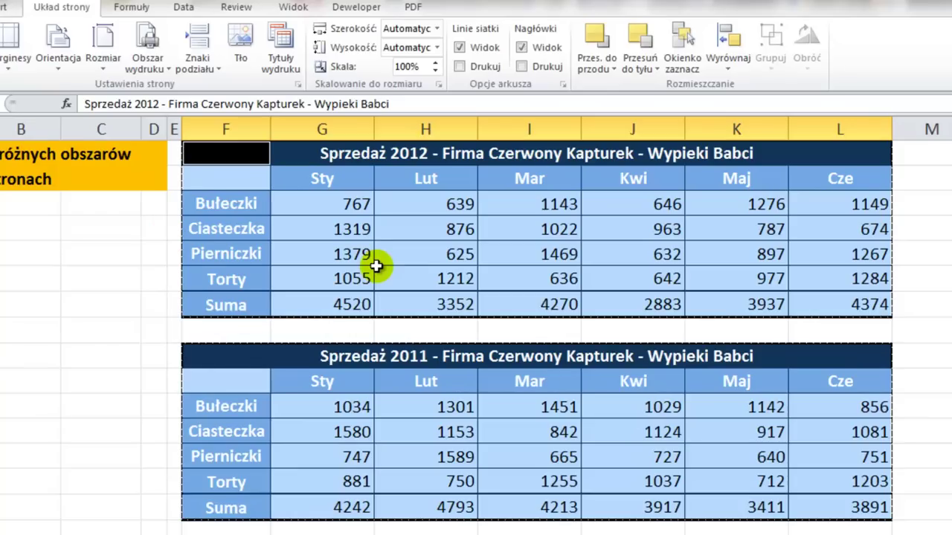
pyautogui.click(292, 10)
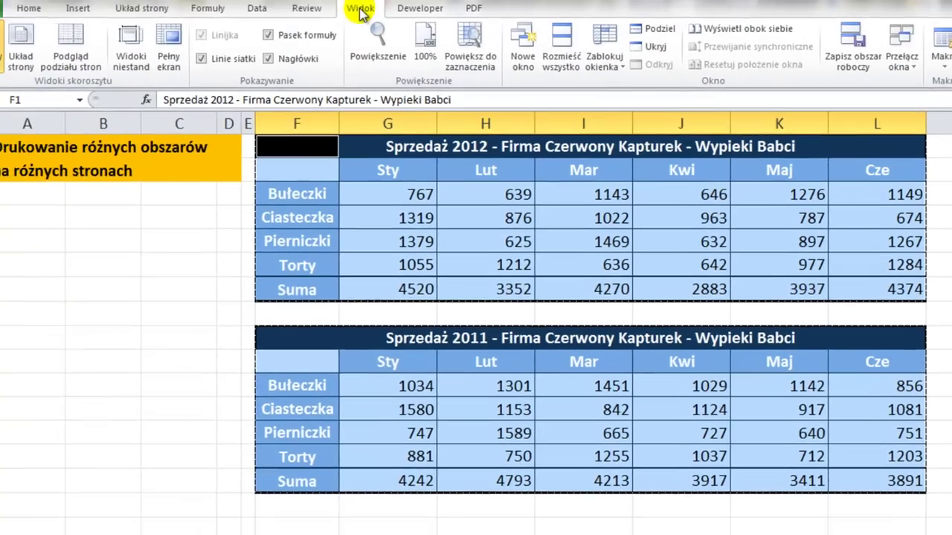
# - Switch to page break preview and zoom in to see the two table pages
pyautogui.click(108, 52)
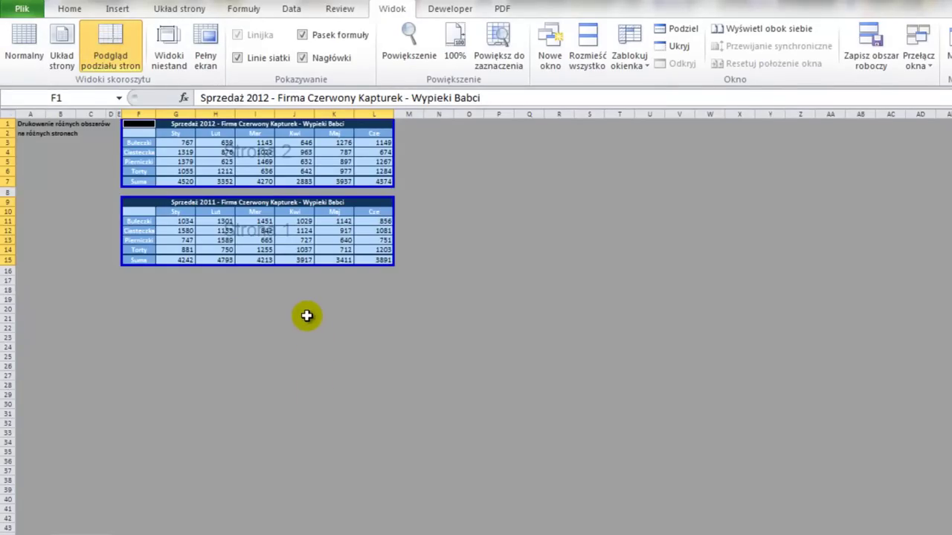
pyautogui.keyDown('ctrl'); pyautogui.scroll(2, 306, 316); pyautogui.keyUp('ctrl')
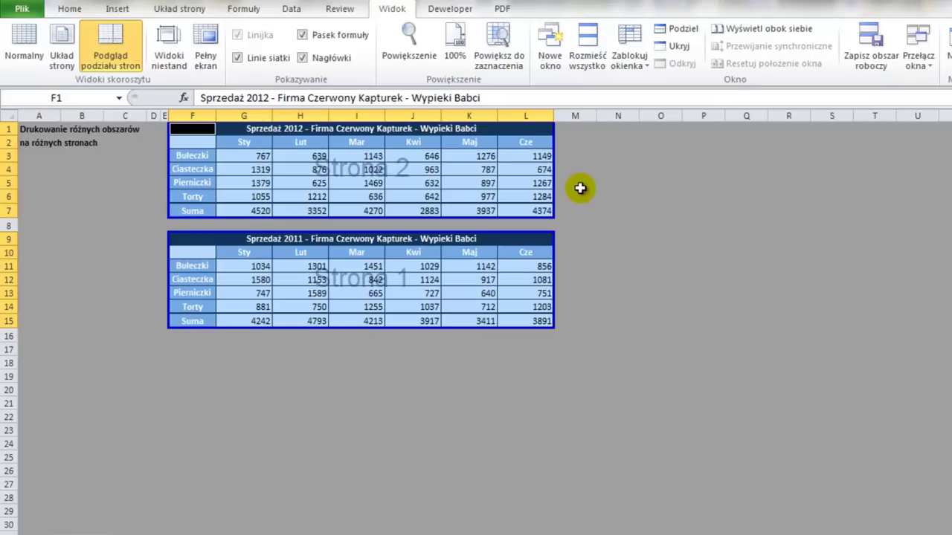
pyautogui.moveTo(554, 167); pyautogui.dragTo(647, 279)
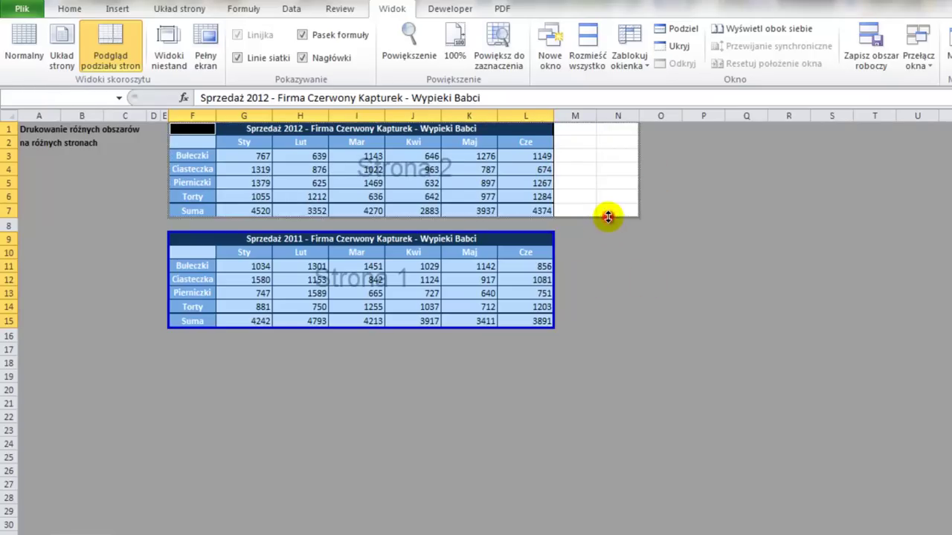
pyautogui.moveTo(608, 218); pyautogui.dragTo(608, 326)
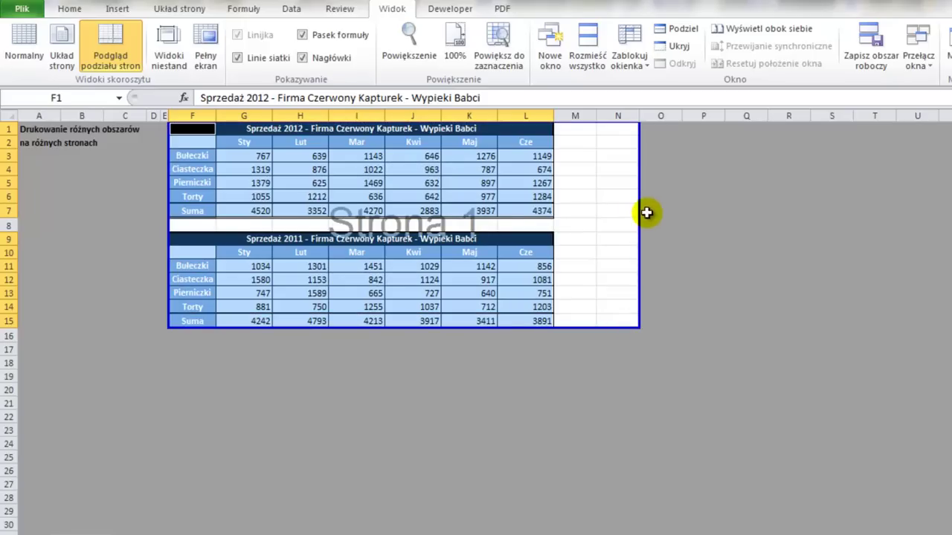
pyautogui.moveTo(637, 211); pyautogui.dragTo(916, 192)
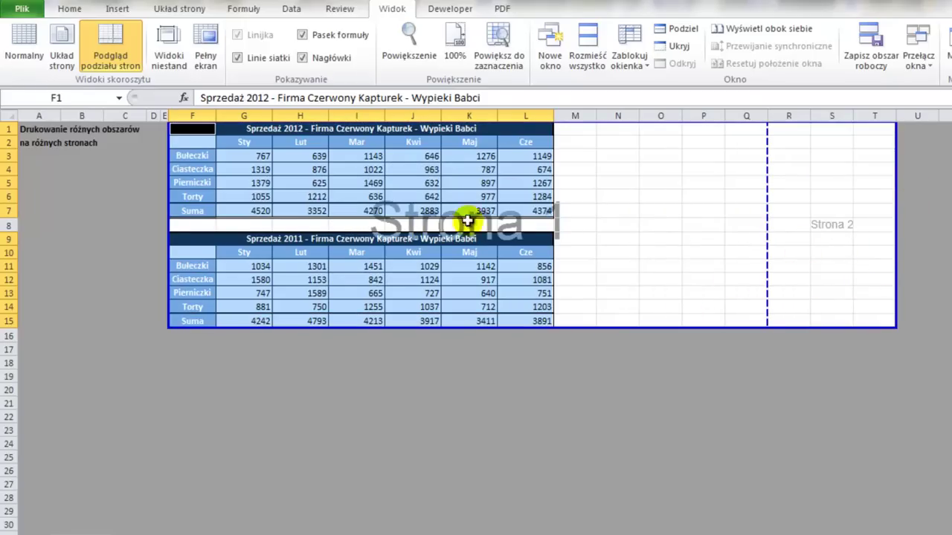
pyautogui.hotkey('ctrl', 'z')
pyautogui.hotkey('ctrl', 'z')
pyautogui.hotkey('ctrl', 'z')
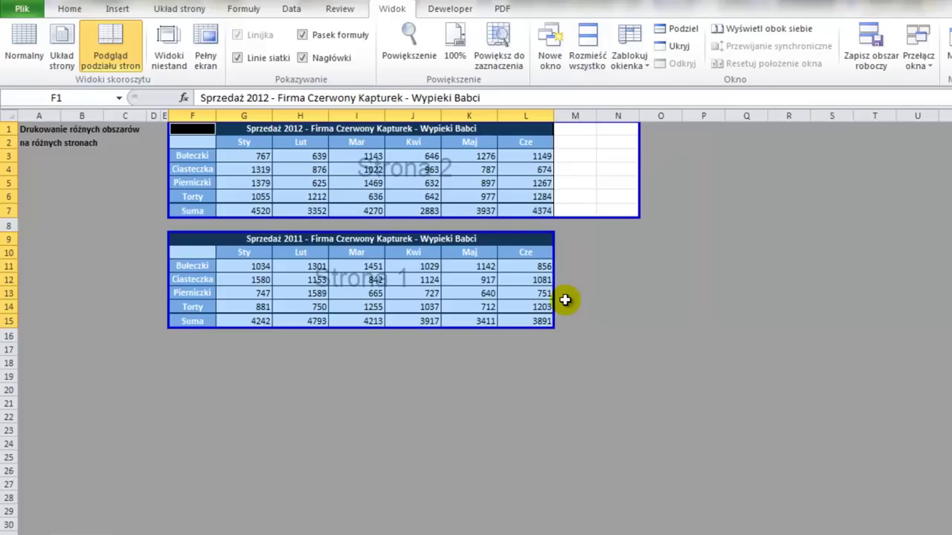
pyautogui.hotkey('ctrl', 'z')
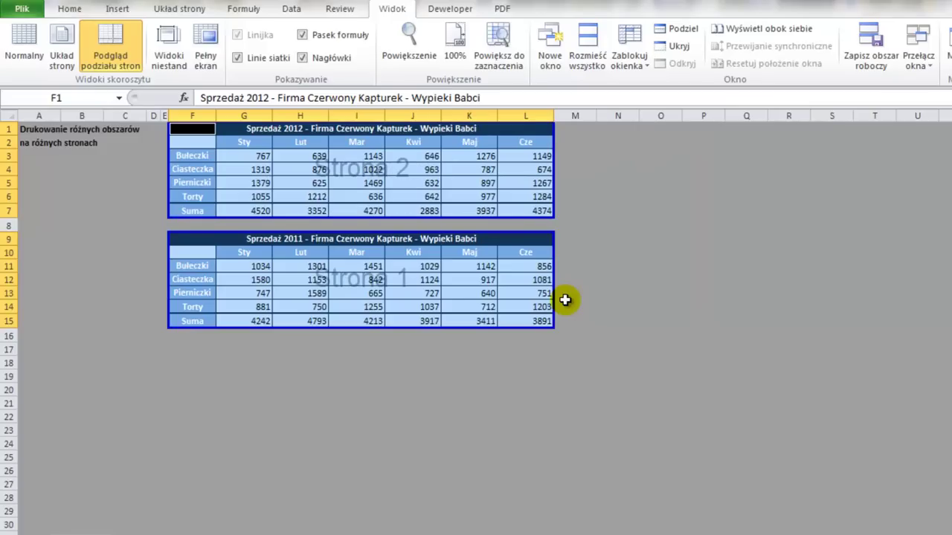
# - Return to Normal view and preview both landscape pages, 2011 table then 2012 table
pyautogui.click(23, 41)
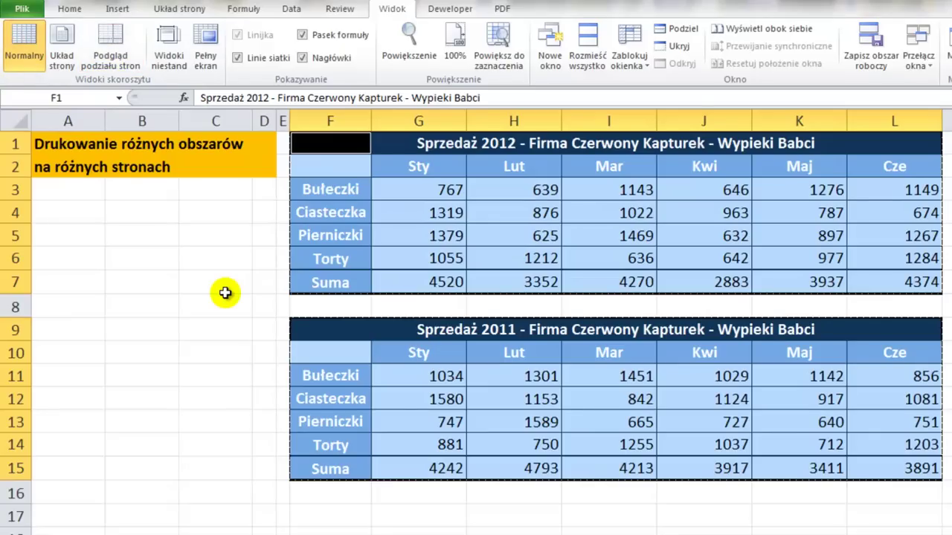
pyautogui.hotkey('ctrl', 'p')
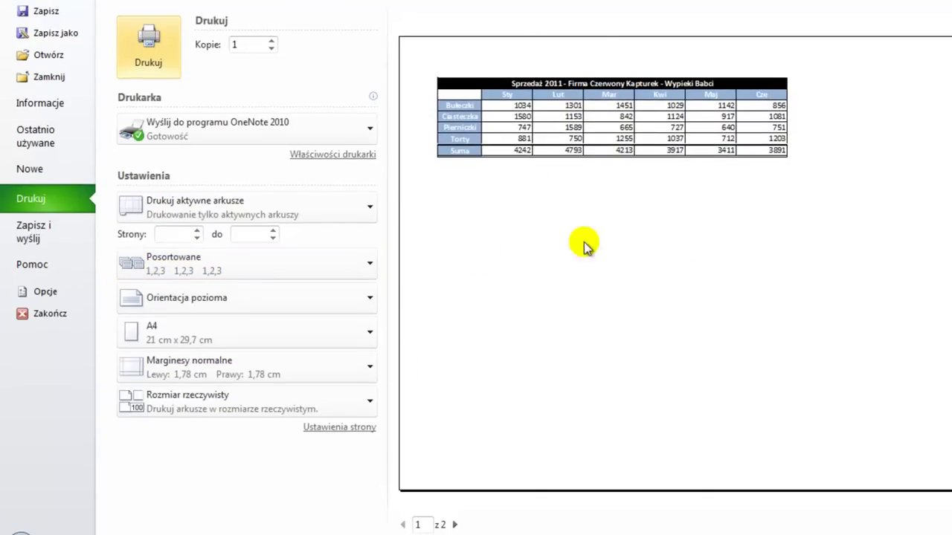
pyautogui.click(454, 525)
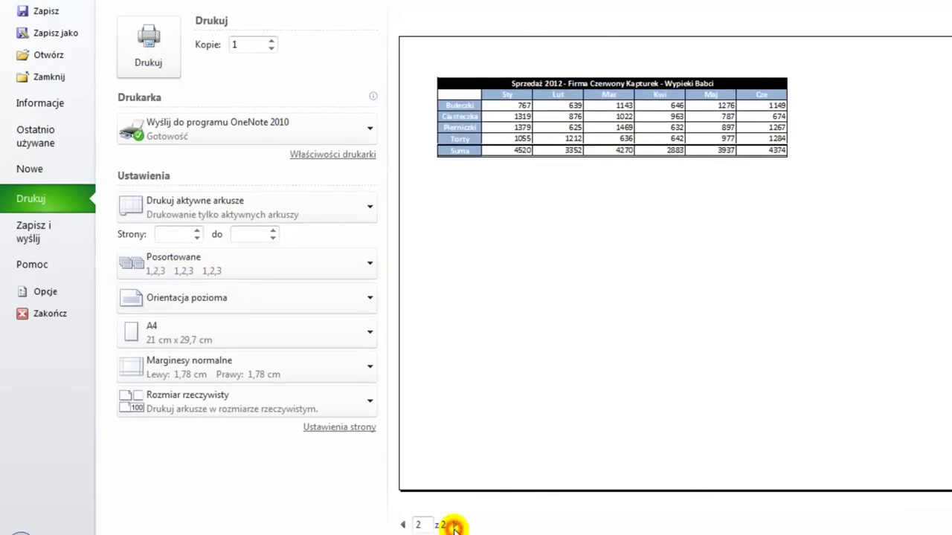